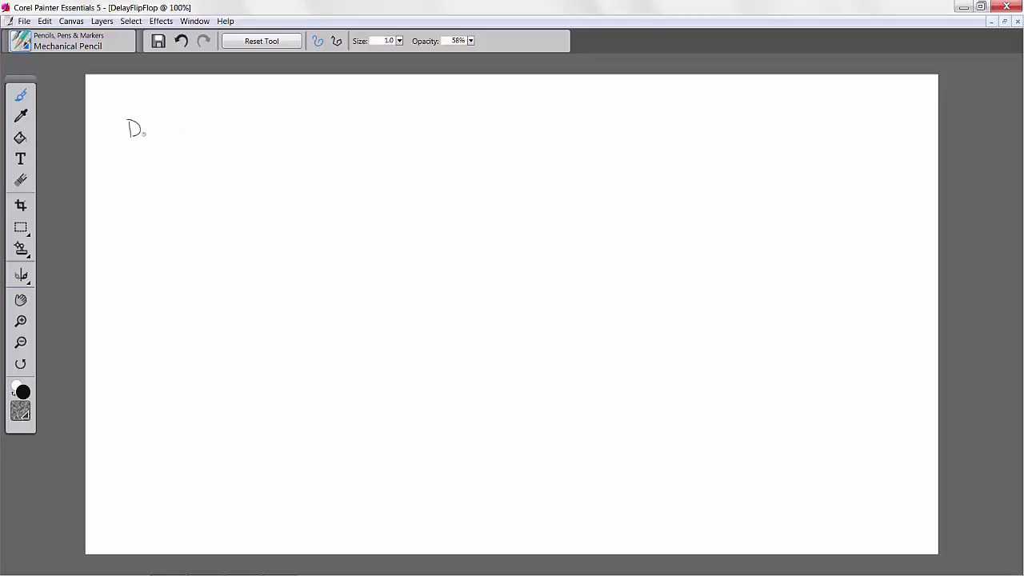
Handwrite 'Discrete Time Sim.' at the top of the canvas with the Mechanical Pencil.
click(146, 125)
click(147, 134)
drag(189, 127, 203, 132)
drag(204, 128, 241, 116)
drag(235, 117, 241, 131)
drag(243, 125, 276, 131)
mouse_move(292, 122)
mouse_down()
mouse_move(292, 130)
mouse_move(329, 129)
mouse_up()
Continue the heading with 'Delay Flip flop'.
mouse_move(328, 114)
mouse_down()
mouse_move(329, 129)
mouse_move(347, 129)
mouse_up()
mouse_move(349, 115)
mouse_down()
mouse_move(351, 130)
mouse_move(364, 125)
mouse_move(371, 136)
mouse_up()
mouse_move(387, 117)
mouse_down()
mouse_move(387, 131)
mouse_move(396, 110)
mouse_up()
mouse_move(388, 120)
mouse_down()
mouse_move(411, 134)
mouse_move(433, 115)
mouse_up()
drag(434, 114, 440, 123)
drag(445, 123, 444, 137)
drag(446, 124, 449, 128)
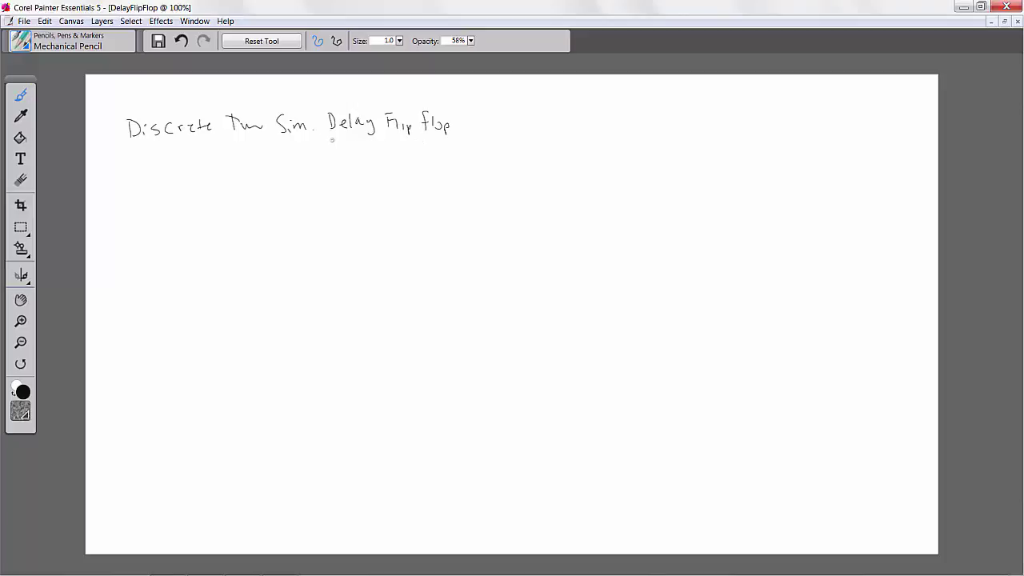
Underline 'Delay Flip flop' and write the headers input x(t), state q(t), next state q(t+1), output y(t).
drag(329, 140, 448, 141)
mouse_move(144, 184)
mouse_down()
mouse_move(148, 194)
mouse_move(180, 184)
mouse_move(159, 215)
mouse_move(185, 205)
mouse_move(189, 215)
mouse_move(214, 189)
mouse_move(255, 184)
mouse_move(226, 209)
mouse_move(329, 180)
mouse_move(305, 200)
mouse_move(335, 196)
mouse_move(307, 224)
mouse_move(392, 190)
mouse_move(397, 201)
mouse_move(411, 184)
mouse_move(382, 224)
mouse_move(411, 216)
mouse_up()
Draw the table border, a line under the headers and three column dividers.
drag(129, 174, 152, 379)
mouse_move(128, 174)
mouse_down()
mouse_move(433, 171)
mouse_move(429, 370)
mouse_up()
drag(145, 230, 426, 235)
drag(200, 174, 218, 370)
drag(270, 172, 284, 376)
drag(361, 169, 360, 390)
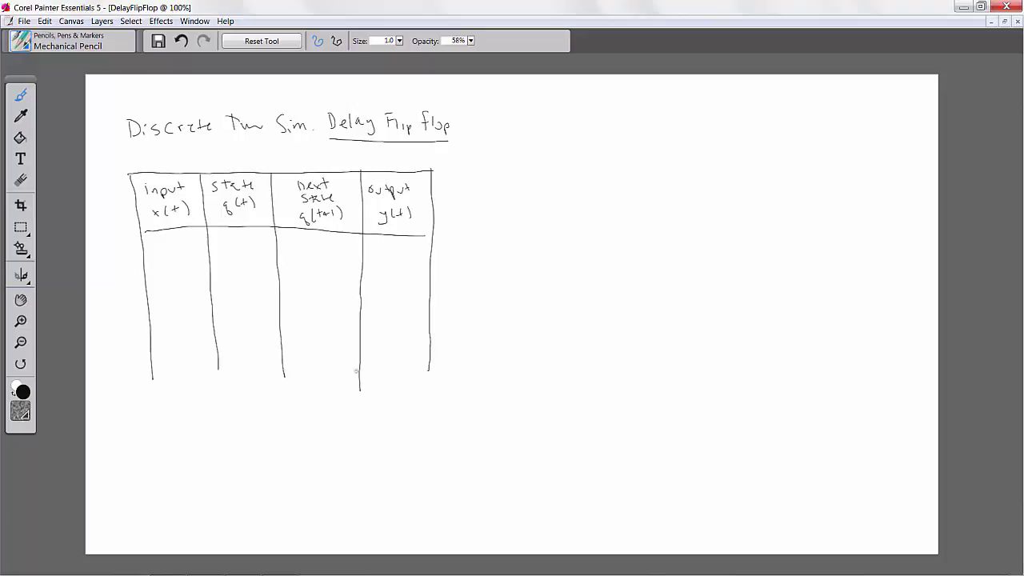
Rule three row dividers and a bottom line to split the table into four rows.
drag(144, 268, 436, 271)
drag(155, 305, 428, 304)
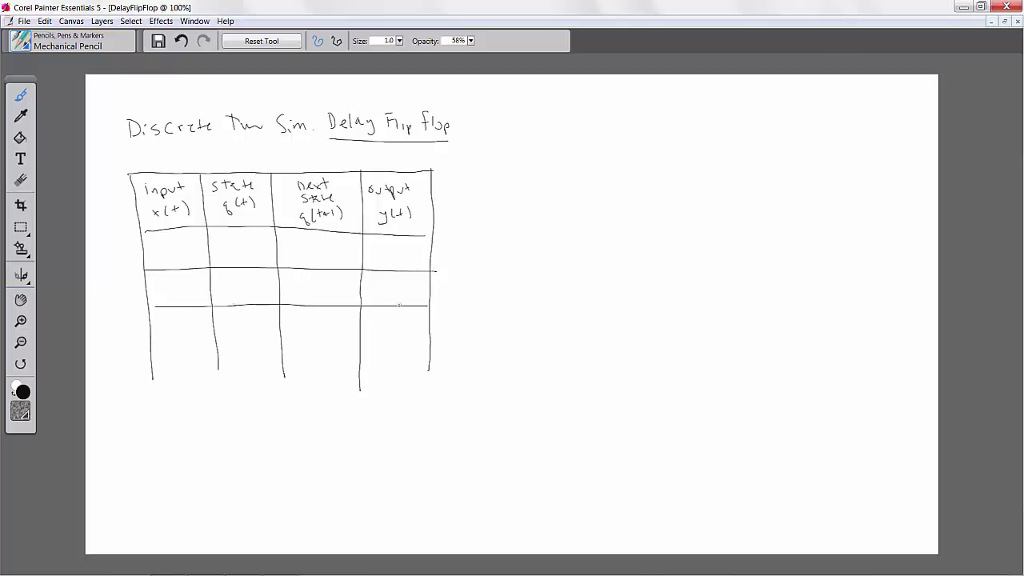
drag(157, 334, 434, 329)
drag(174, 382, 434, 371)
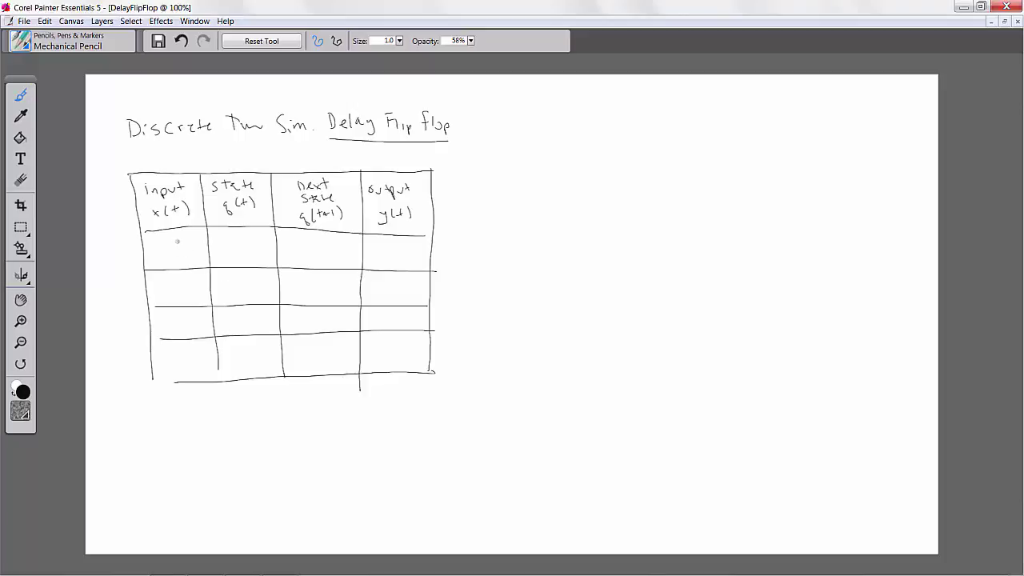
Fill the input/state columns with the pairs 00, 10, 01, 11.
drag(180, 240, 179, 241)
mouse_move(250, 239)
mouse_down()
mouse_move(243, 250)
mouse_move(250, 240)
mouse_up()
drag(182, 279, 183, 295)
mouse_move(256, 277)
mouse_down()
mouse_move(254, 288)
mouse_move(257, 277)
mouse_up()
drag(189, 317, 247, 326)
drag(185, 350, 186, 366)
drag(243, 350, 244, 364)
Draw a brace under the next-state column and write δ(q,x) = x.
mouse_move(292, 387)
mouse_down()
mouse_move(300, 397)
mouse_move(350, 385)
mouse_up()
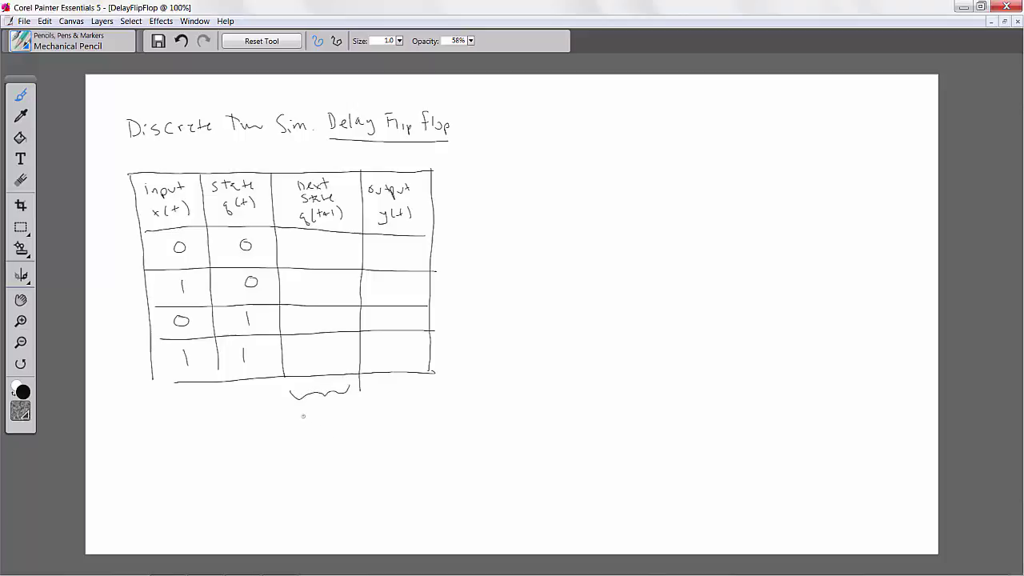
mouse_move(301, 414)
mouse_down()
mouse_move(307, 406)
mouse_move(312, 424)
mouse_move(332, 424)
mouse_up()
drag(334, 410, 334, 419)
mouse_move(344, 406)
mouse_down()
mouse_move(346, 425)
mouse_move(332, 422)
mouse_move(320, 466)
mouse_up()
Fill next state with 0,1,0,1 and output with 0,0,1,1, noting λ(q) = q under output.
drag(319, 245, 319, 245)
drag(318, 319, 319, 364)
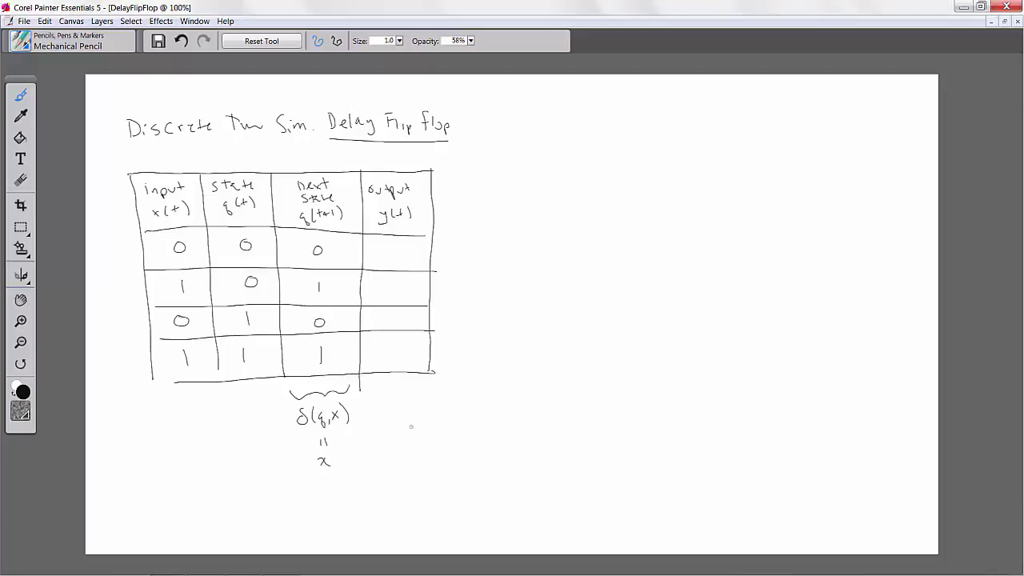
mouse_move(370, 393)
mouse_down()
mouse_move(425, 397)
mouse_move(393, 419)
mouse_up()
drag(388, 411, 382, 417)
mouse_move(398, 404)
mouse_down()
mouse_move(395, 423)
mouse_move(417, 423)
mouse_move(399, 441)
mouse_move(405, 466)
mouse_up()
mouse_move(396, 244)
mouse_down()
mouse_move(390, 251)
mouse_move(397, 244)
mouse_up()
mouse_move(398, 283)
mouse_down()
mouse_move(387, 285)
mouse_move(397, 358)
mouse_up()
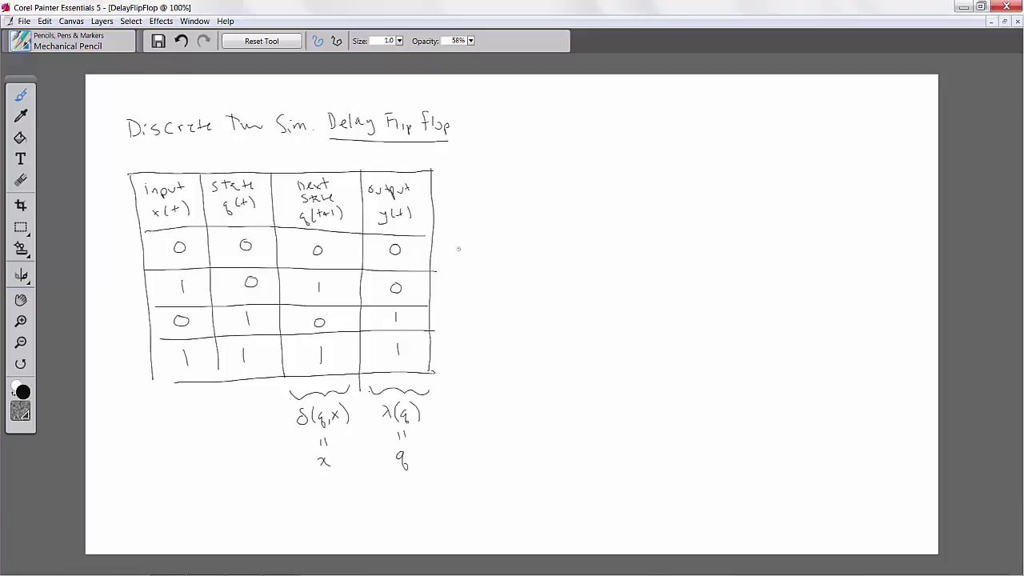
Sketch the first two transitions beside the table, the second from input 1 to a next-state box of 1.
mouse_move(479, 250)
mouse_down()
mouse_move(496, 258)
mouse_move(480, 246)
mouse_move(488, 251)
mouse_move(454, 256)
mouse_move(513, 253)
mouse_up()
mouse_move(510, 249)
mouse_down()
mouse_move(596, 256)
mouse_move(596, 244)
mouse_move(588, 253)
mouse_up()
mouse_move(455, 287)
mouse_down()
mouse_move(456, 297)
mouse_move(477, 294)
mouse_up()
mouse_move(488, 286)
mouse_down()
mouse_move(501, 296)
mouse_move(501, 285)
mouse_up()
drag(494, 289, 601, 285)
drag(594, 287, 594, 294)
Sketch rows three and four from inputs 0 and 1, erasing row three's wrong 0 and correcting it.
drag(455, 319, 488, 319)
mouse_move(483, 316)
mouse_down()
mouse_move(510, 325)
mouse_move(511, 316)
mouse_up()
drag(505, 319, 538, 325)
drag(589, 316, 609, 315)
drag(604, 318, 604, 328)
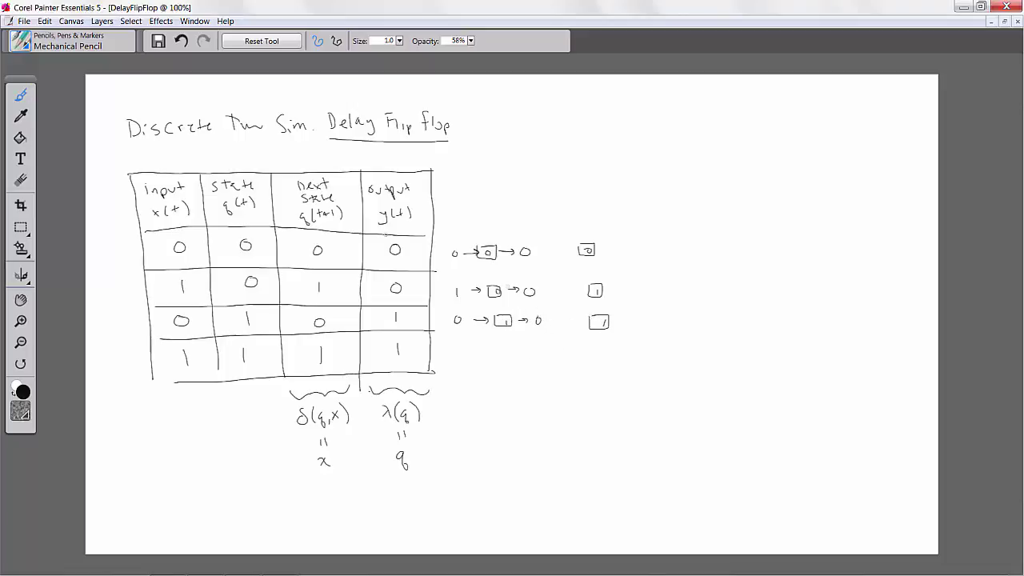
click(21, 179)
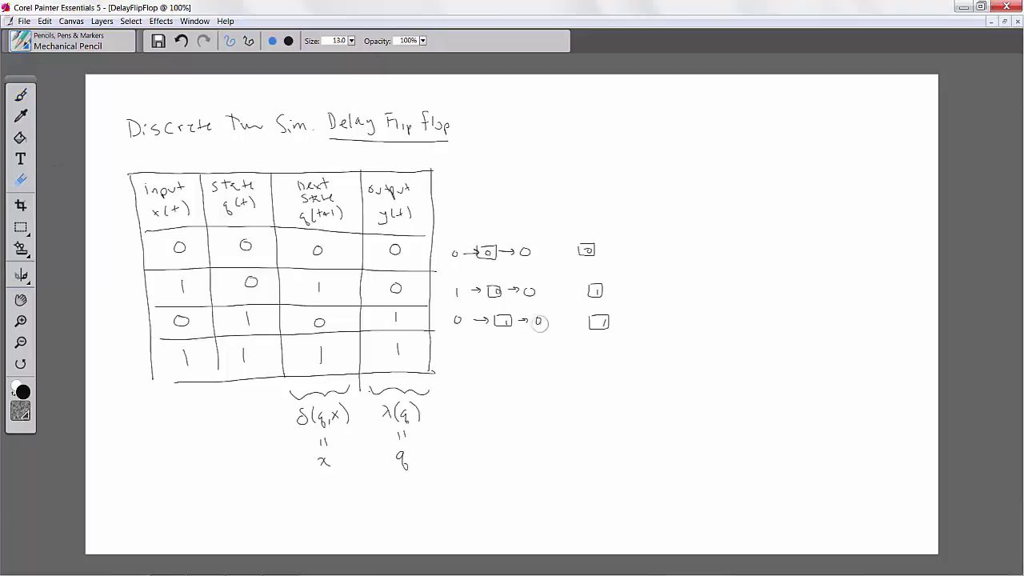
drag(539, 323, 605, 322)
click(21, 94)
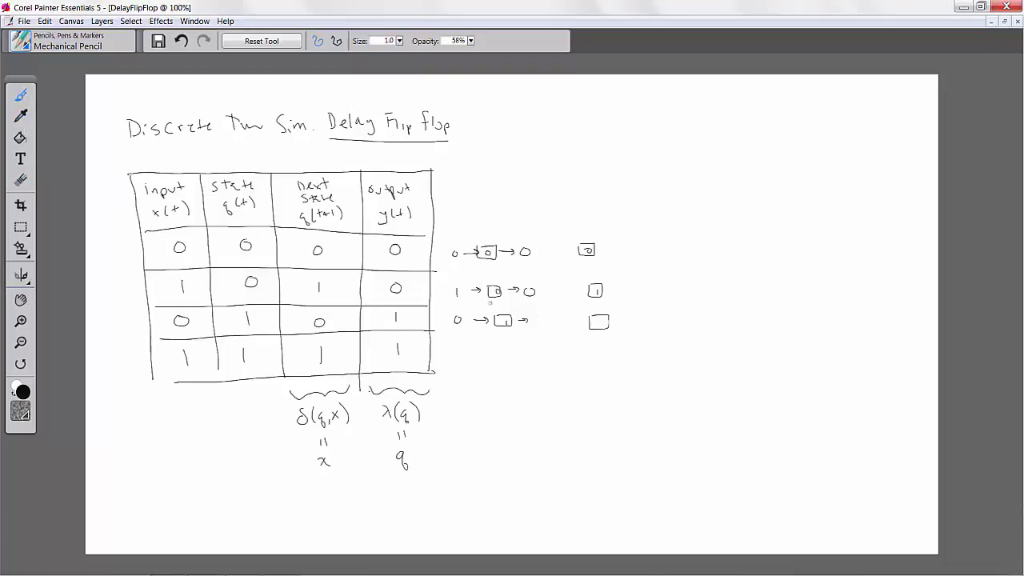
drag(539, 312, 540, 328)
drag(599, 317, 598, 318)
mouse_move(458, 345)
mouse_down()
mouse_move(458, 359)
mouse_move(510, 346)
mouse_move(501, 358)
mouse_move(611, 360)
mouse_move(600, 344)
mouse_move(606, 360)
mouse_up()
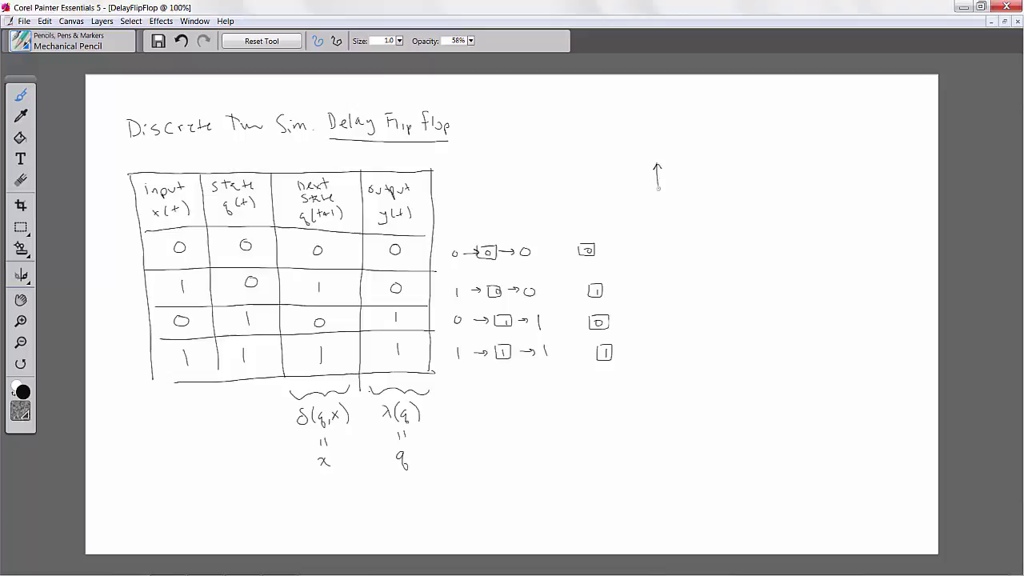
Draw x(t) axes with t ticks 0–4 and pulses of 1 at t=0, 2 and 4.
mouse_move(658, 189)
mouse_down()
mouse_move(662, 252)
mouse_move(841, 255)
mouse_up()
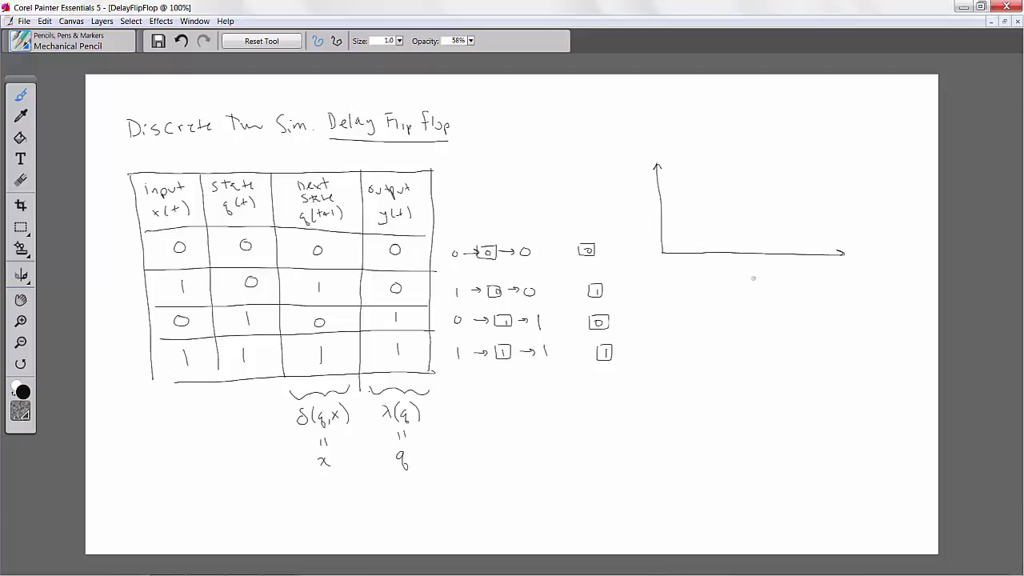
mouse_move(752, 275)
mouse_down()
mouse_move(757, 289)
mouse_move(760, 280)
mouse_up()
drag(678, 262, 836, 266)
mouse_move(622, 200)
mouse_down()
mouse_move(633, 209)
mouse_move(624, 209)
mouse_up()
drag(641, 197, 646, 208)
mouse_move(650, 197)
mouse_down()
mouse_move(673, 223)
mouse_move(681, 206)
mouse_move(683, 254)
mouse_up()
mouse_move(703, 222)
mouse_down()
mouse_move(724, 205)
mouse_move(727, 251)
mouse_up()
mouse_move(726, 204)
mouse_down()
mouse_move(730, 231)
mouse_move(740, 203)
mouse_move(745, 244)
mouse_move(778, 220)
mouse_move(814, 243)
mouse_up()
drag(815, 201, 830, 202)
drag(831, 202, 832, 252)
drag(823, 221, 813, 253)
Draw second axes labelled q(t) and t, number the ticks, and add a bar of 1 at t=1.
mouse_move(669, 298)
mouse_down()
mouse_move(669, 371)
mouse_move(676, 306)
mouse_up()
mouse_move(665, 372)
mouse_down()
mouse_move(834, 372)
mouse_move(824, 378)
mouse_up()
drag(751, 380, 754, 398)
drag(747, 389, 758, 389)
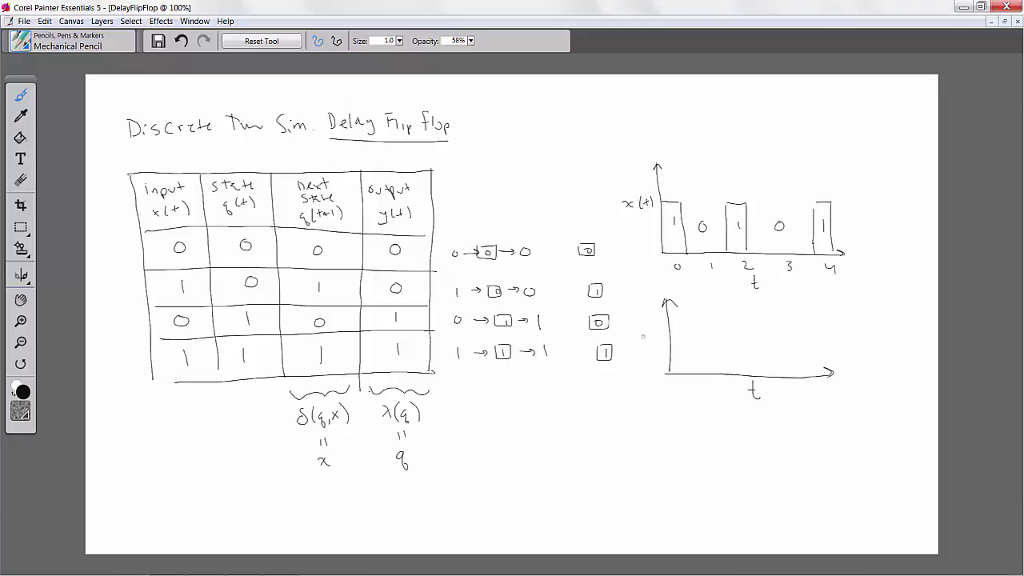
mouse_move(645, 330)
mouse_down()
mouse_move(643, 347)
mouse_move(654, 337)
mouse_up()
mouse_move(659, 323)
mouse_down()
mouse_move(662, 337)
mouse_move(681, 344)
mouse_up()
drag(687, 384, 687, 385)
drag(710, 383, 829, 392)
mouse_move(706, 340)
mouse_down()
mouse_move(706, 351)
mouse_move(696, 323)
mouse_move(711, 322)
mouse_move(711, 374)
mouse_up()
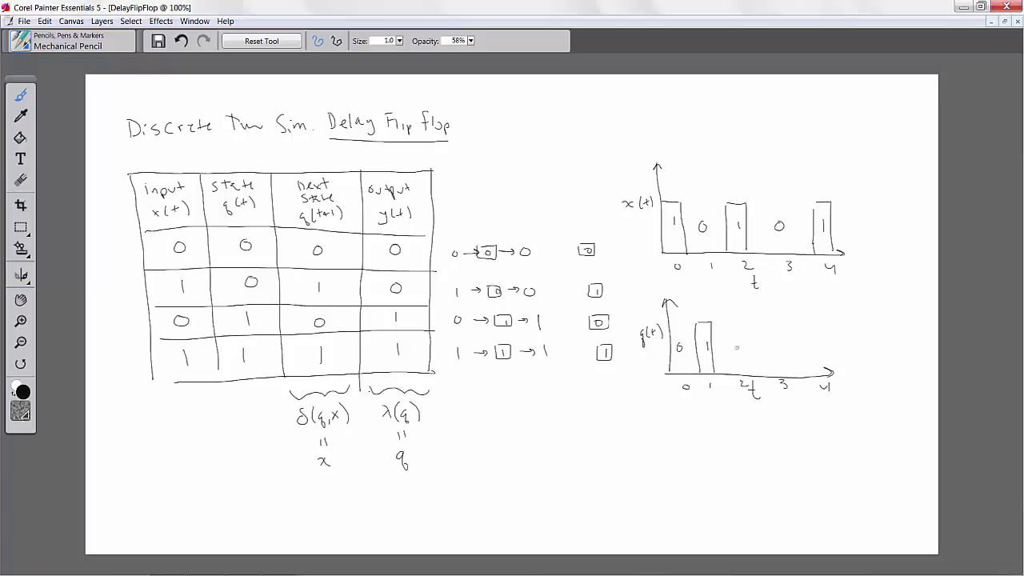
Erase the stray q(t) bar, draw the t=3 bar and 0 at t=4, then draw blank axes below.
drag(740, 345, 727, 353)
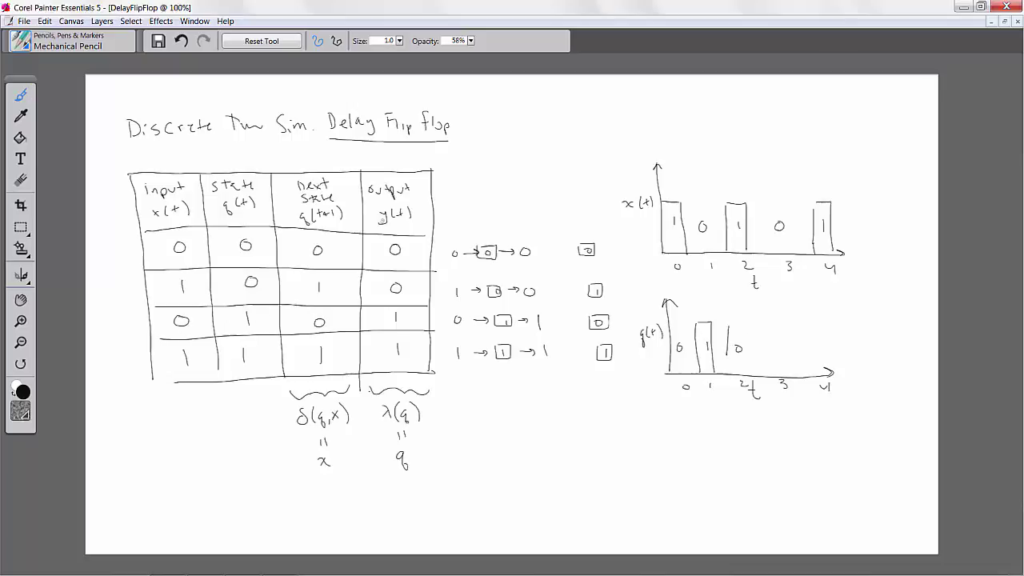
click(22, 181)
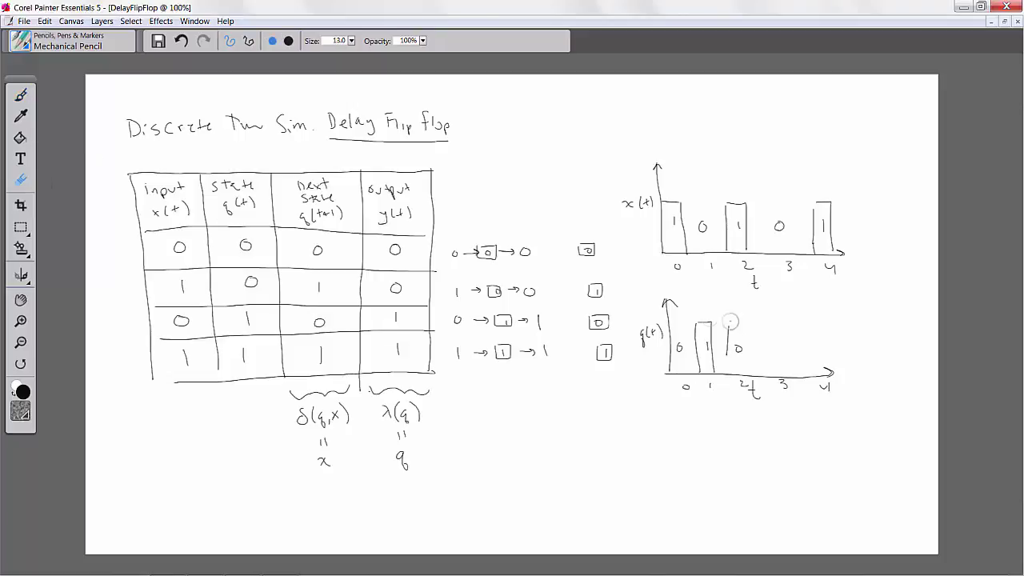
drag(727, 324, 727, 349)
click(20, 95)
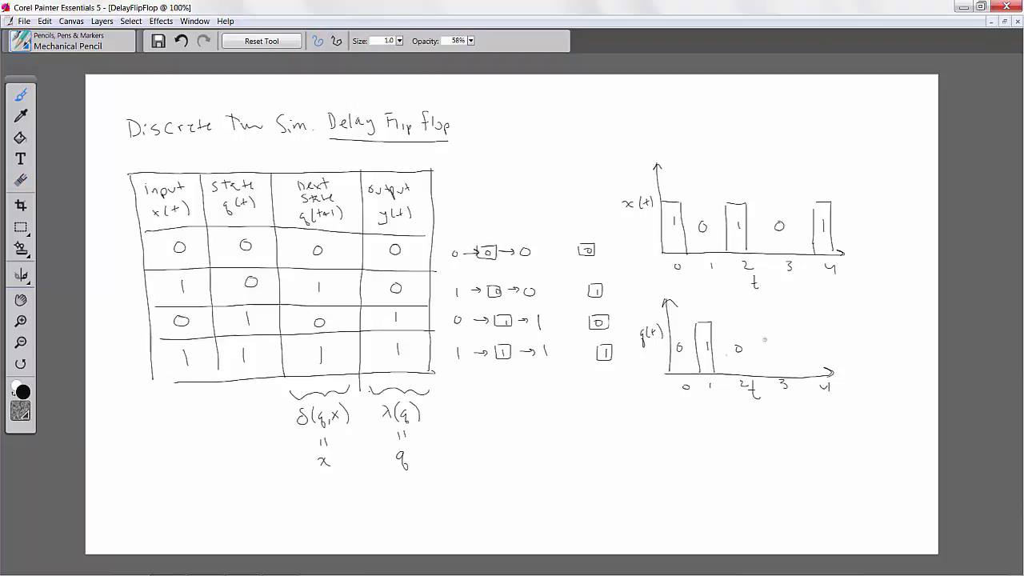
drag(774, 344, 767, 369)
drag(769, 320, 786, 373)
mouse_move(819, 338)
mouse_down()
mouse_move(812, 345)
mouse_move(819, 338)
mouse_up()
mouse_move(664, 431)
mouse_down()
mouse_move(669, 421)
mouse_move(674, 431)
mouse_up()
mouse_move(670, 424)
mouse_down()
mouse_move(673, 495)
mouse_move(834, 491)
mouse_up()
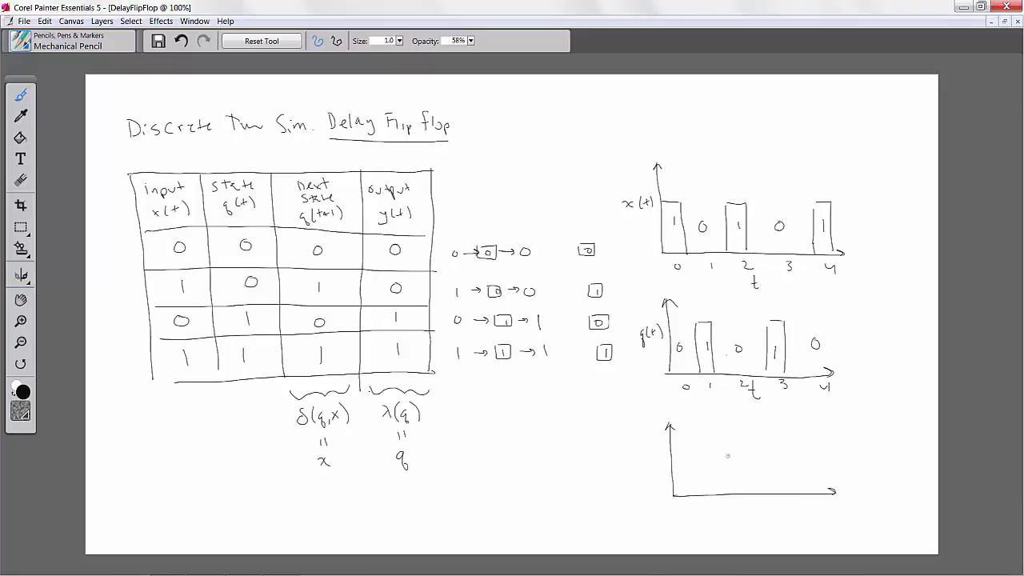
Label the bottom axes y(t) and t with ticks 0–4, and plot y(t) as 0,1,0,1,0.
mouse_move(616, 453)
mouse_down()
mouse_move(619, 472)
mouse_move(639, 461)
mouse_up()
drag(642, 451, 645, 467)
drag(758, 512, 763, 527)
drag(692, 502, 843, 507)
mouse_move(688, 463)
mouse_down()
mouse_move(717, 468)
mouse_move(703, 444)
mouse_move(728, 435)
mouse_move(729, 491)
mouse_move(750, 462)
mouse_move(788, 467)
mouse_move(779, 490)
mouse_up()
drag(781, 434, 797, 486)
drag(824, 452, 826, 451)
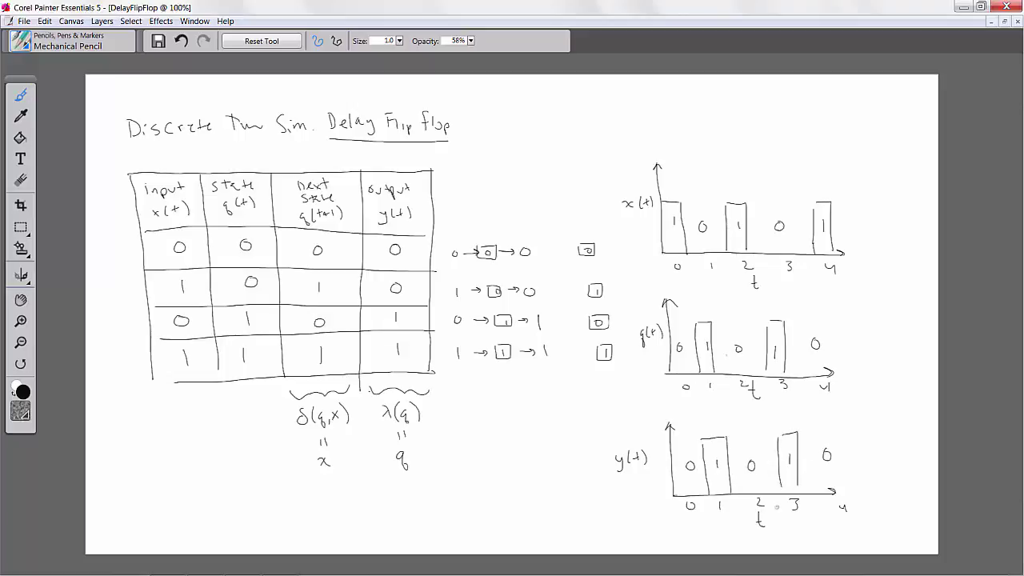